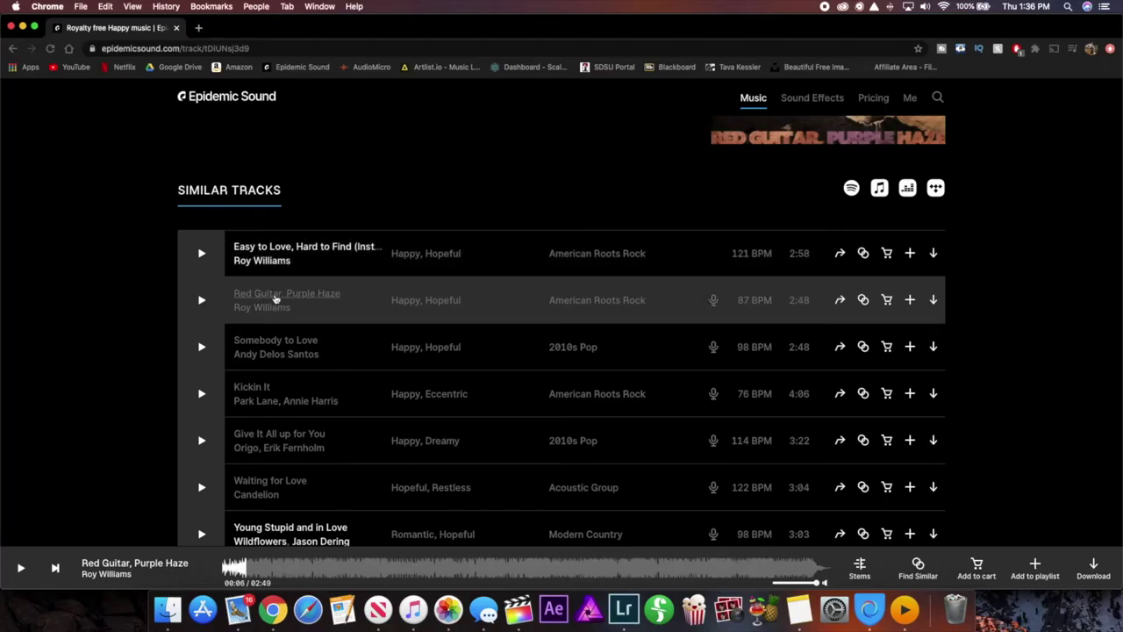
Preview Red Guitar, Purple Haze and switch the preview to its Melody stem
{"action": "left_click", "coordinate": [203, 314]}
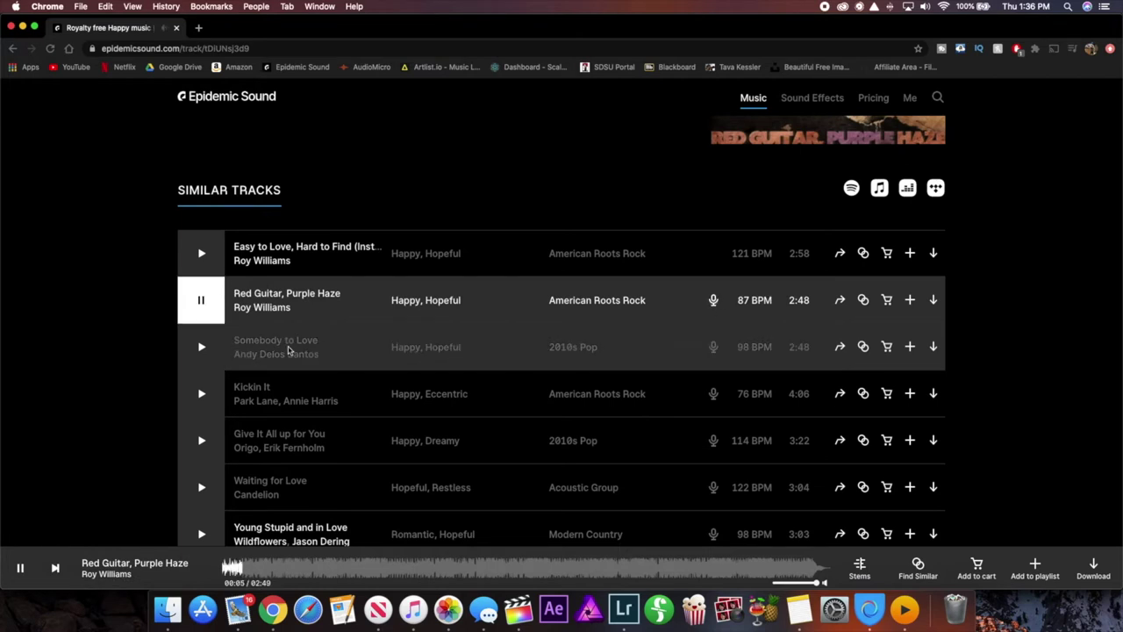
{"action": "left_click", "coordinate": [201, 309]}
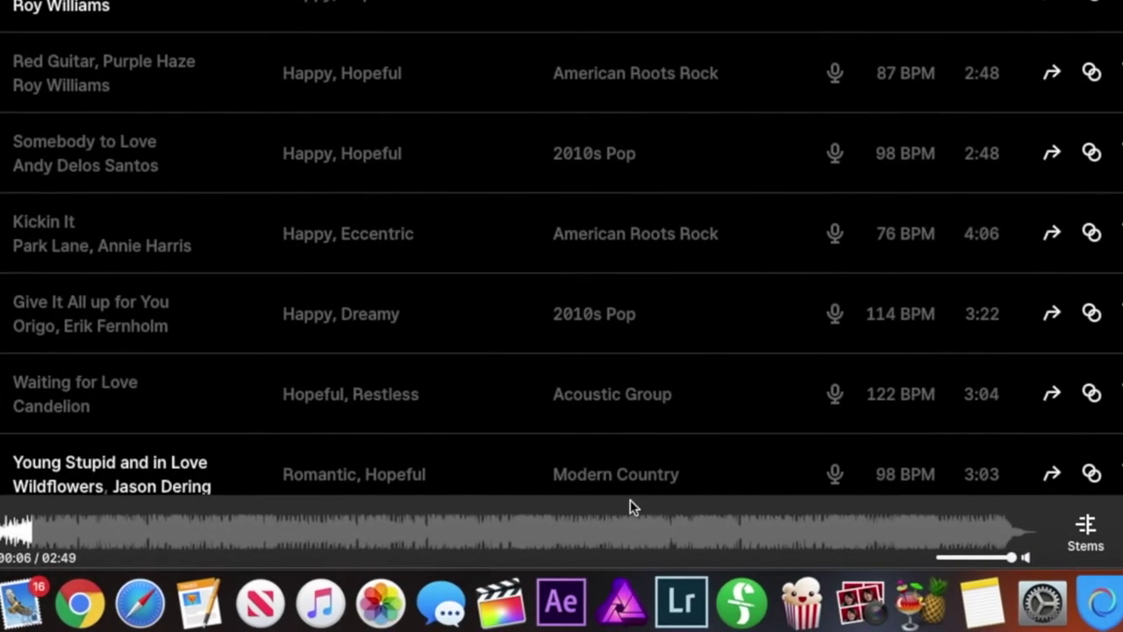
{"action": "left_click", "coordinate": [1086, 535]}
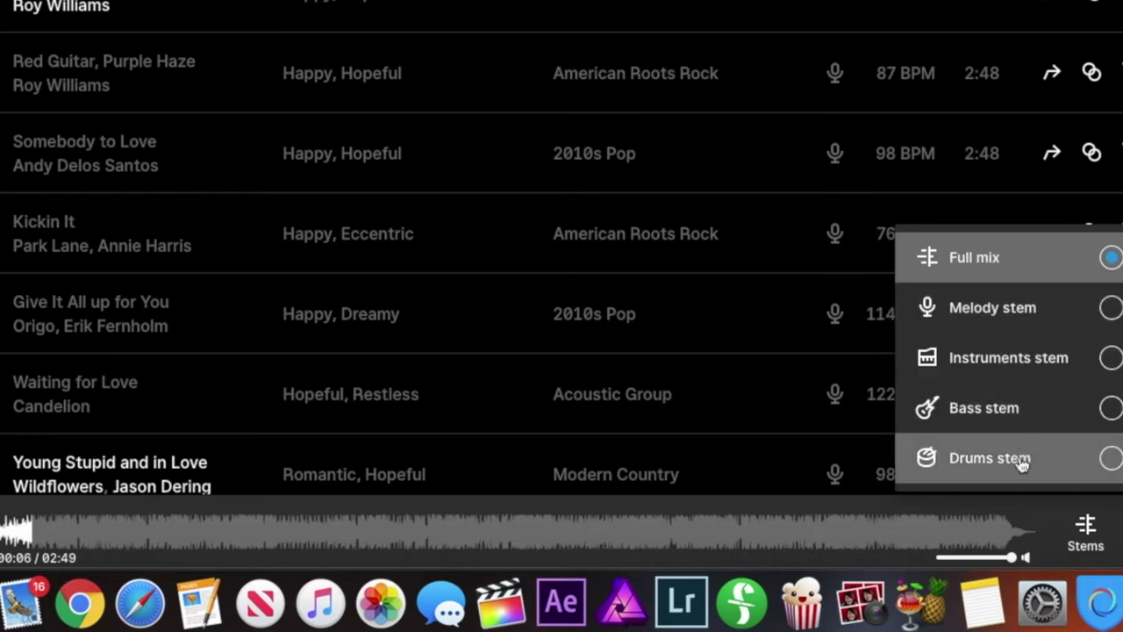
{"action": "left_click", "coordinate": [993, 307]}
{"action": "left_click", "coordinate": [75, 532]}
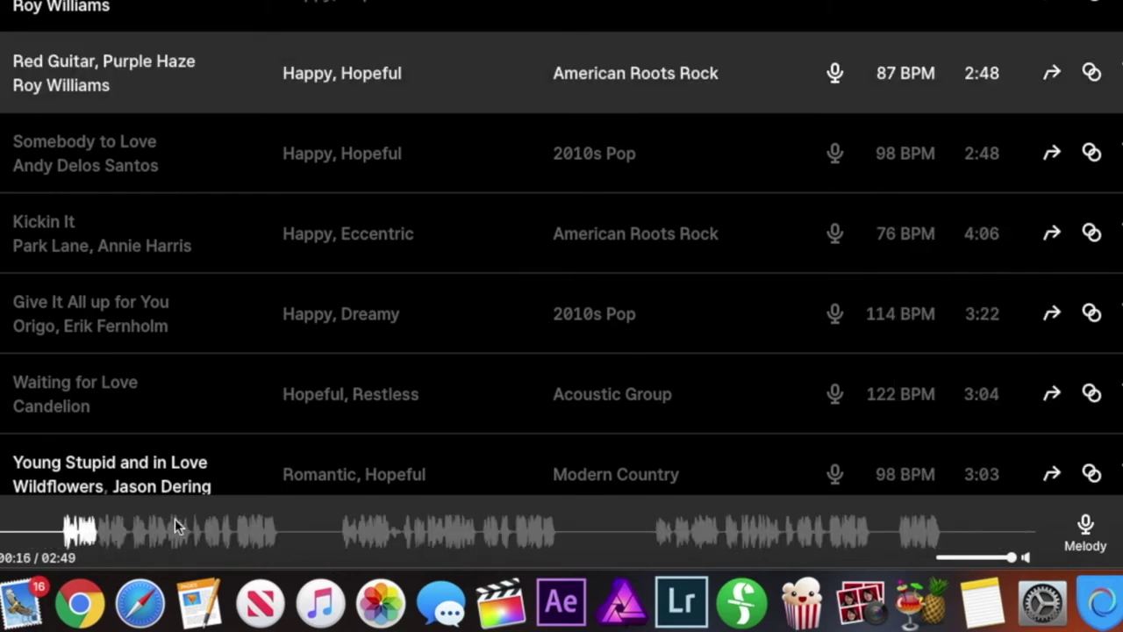
Switch the stem preview from Melody to the Instruments stem
{"action": "left_click", "coordinate": [1085, 524]}
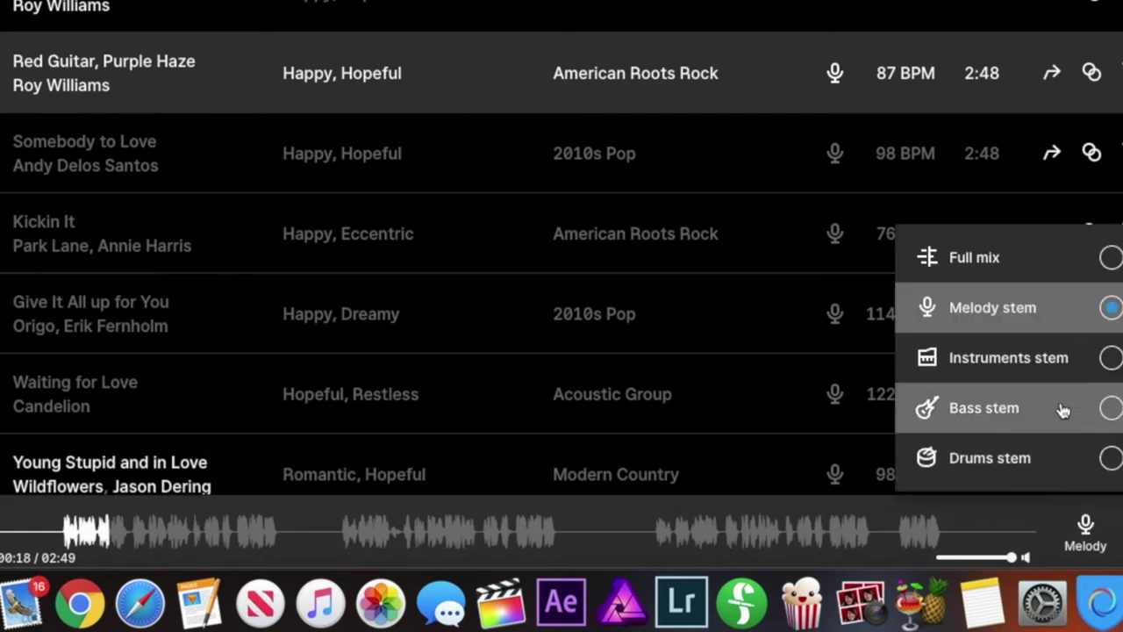
{"action": "left_click", "coordinate": [1058, 356]}
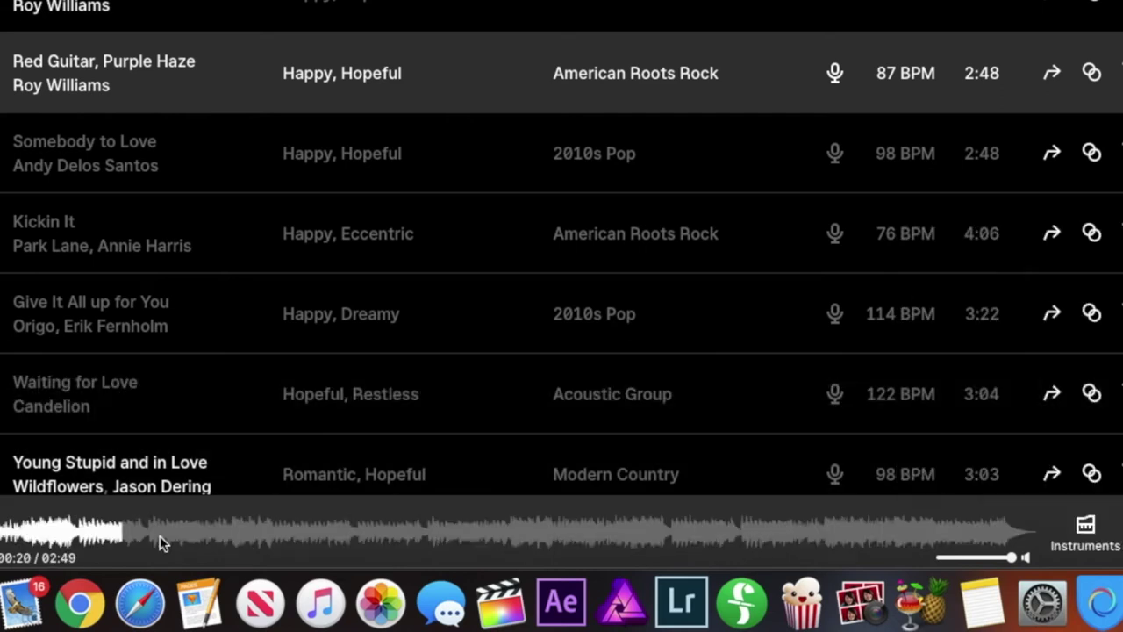
{"action": "left_click", "coordinate": [1081, 530]}
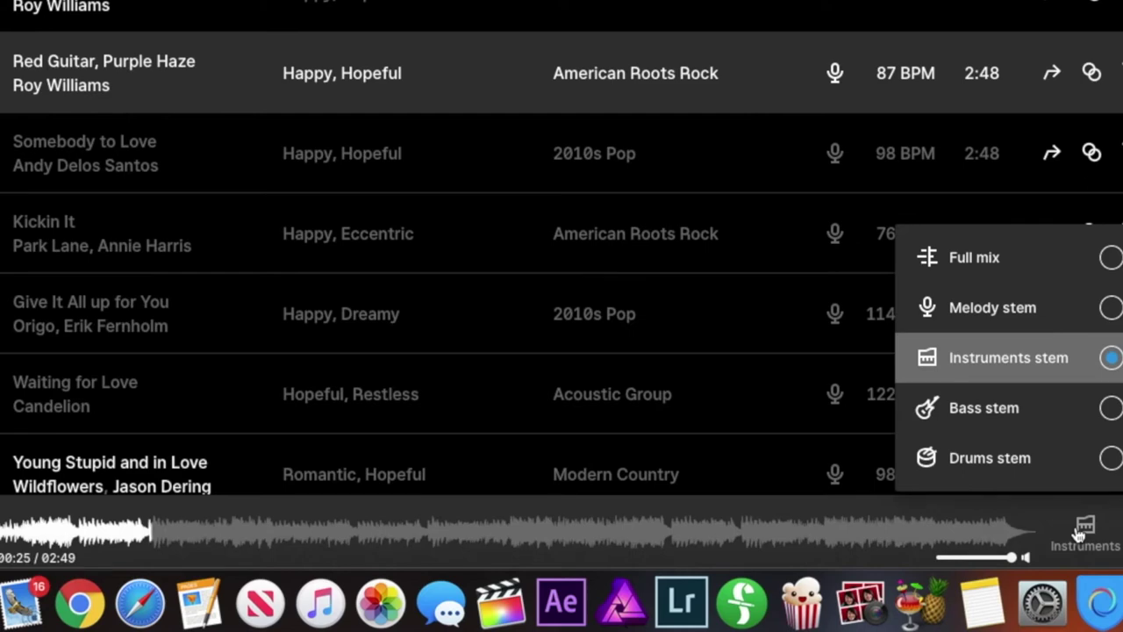
Stop the preview and choose 'Download all stems' for Red Guitar, Purple Haze
{"action": "left_click", "coordinate": [0, 532]}
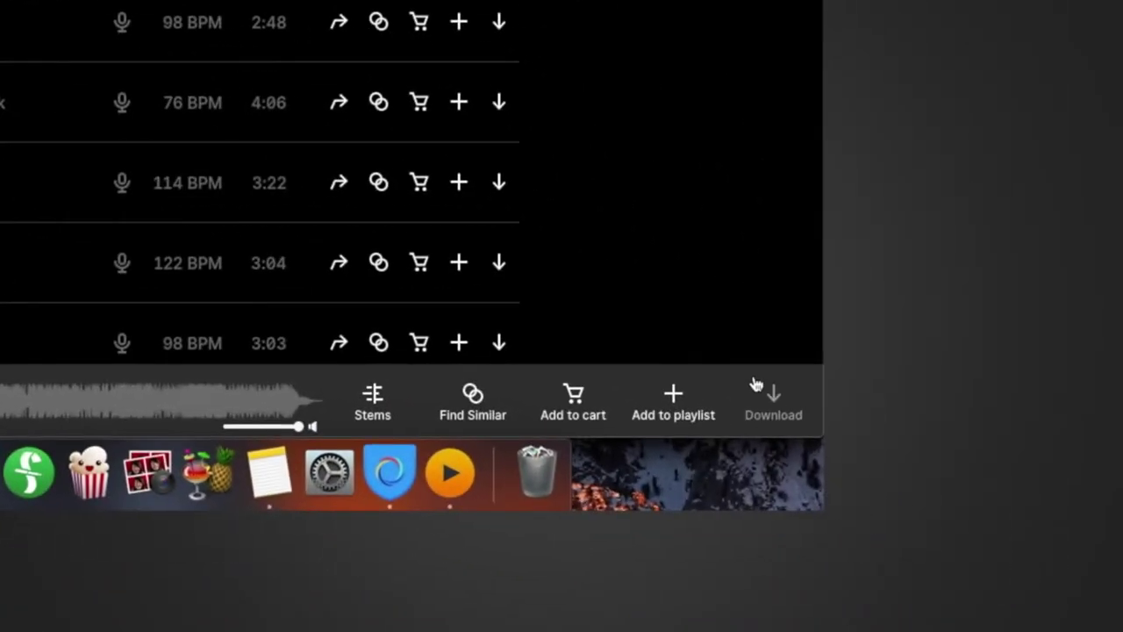
{"action": "left_click", "coordinate": [755, 384]}
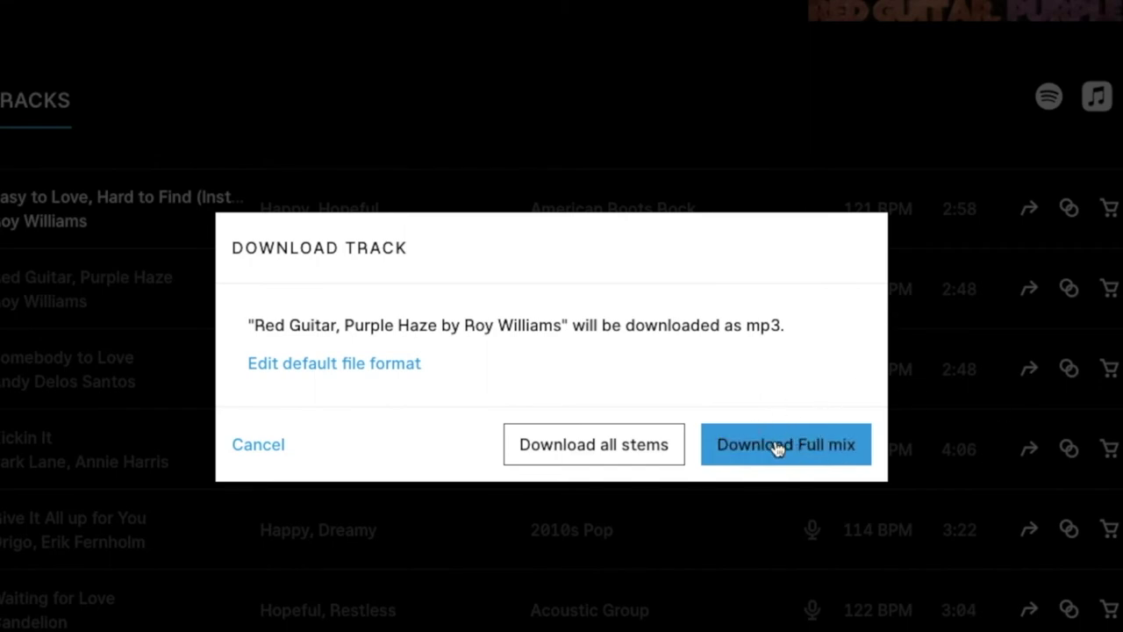
{"action": "left_click", "coordinate": [611, 457]}
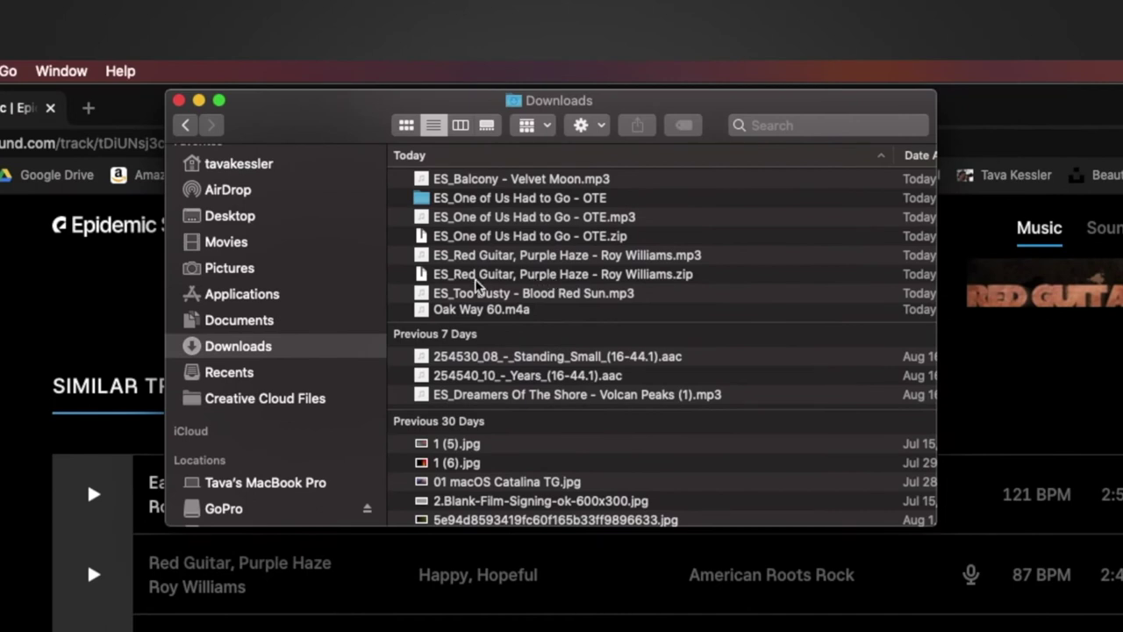
Unzip the Red Guitar archive, open its folder, and select the four STEMS mp3 files
{"action": "double_click", "coordinate": [472, 276]}
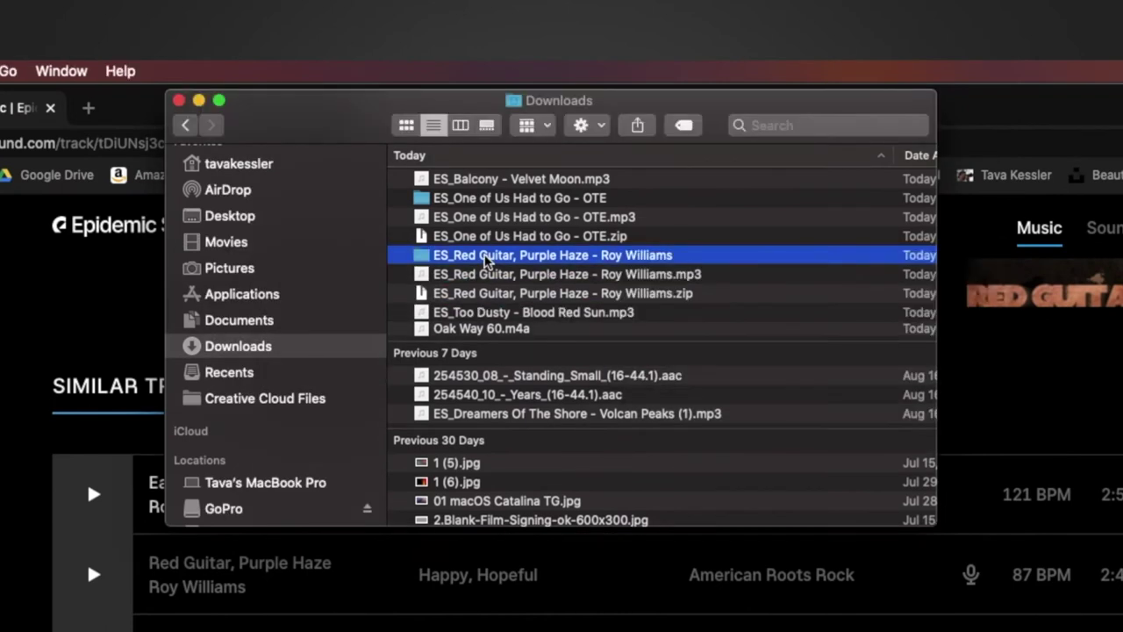
{"action": "double_click", "coordinate": [485, 256]}
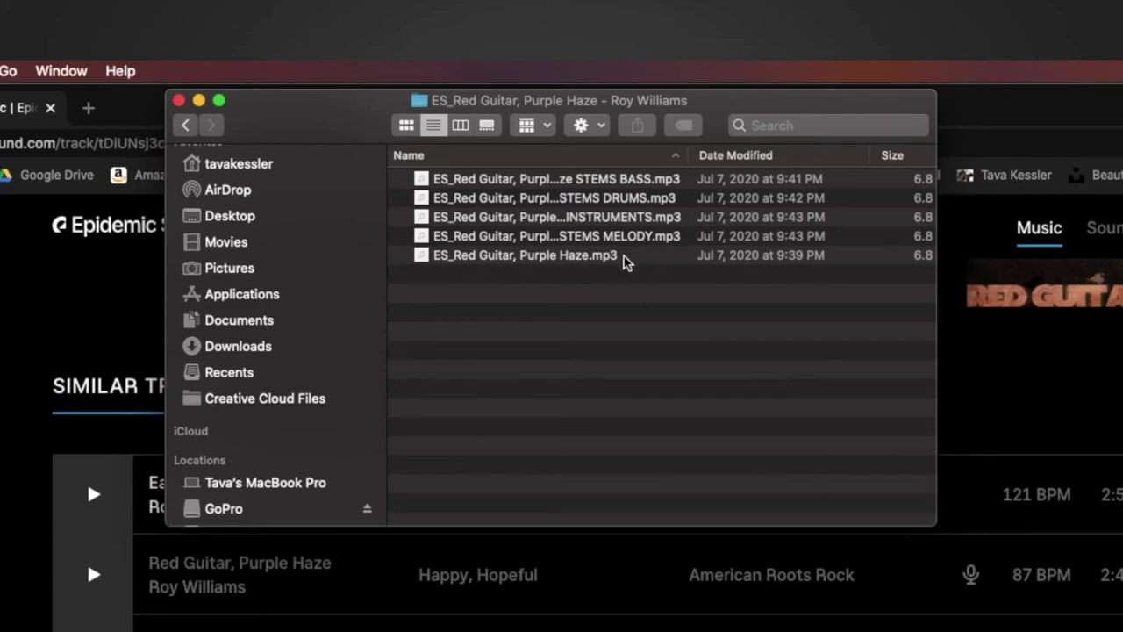
{"action": "left_click_drag", "start_coordinate": [689, 174], "coordinate": [646, 238]}
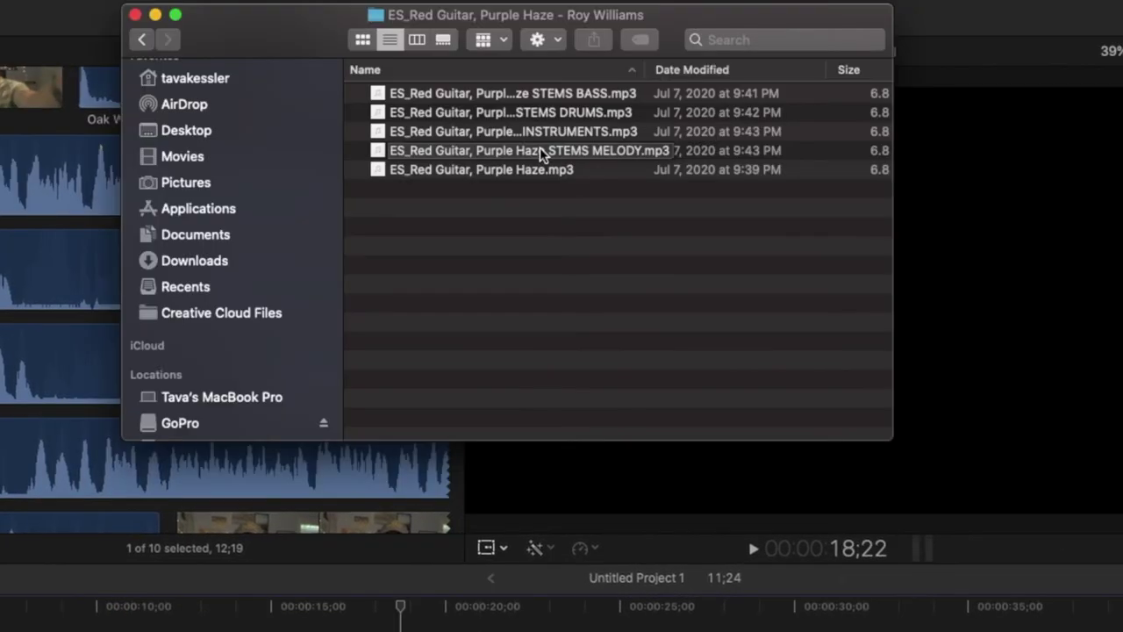
Drag the stem mp3s into separate lanes under the video clips, MELODY first, then INSTRUMENTS
{"action": "left_click_drag", "start_coordinate": [571, 156], "coordinate": [0, 631]}
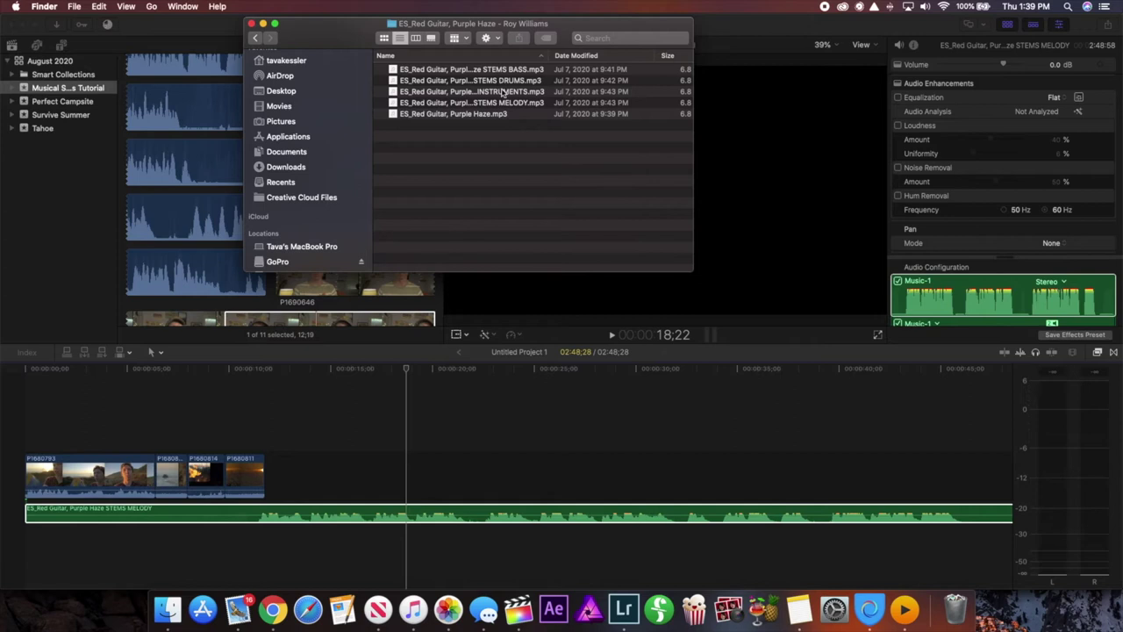
{"action": "left_click_drag", "start_coordinate": [498, 91], "coordinate": [31, 535]}
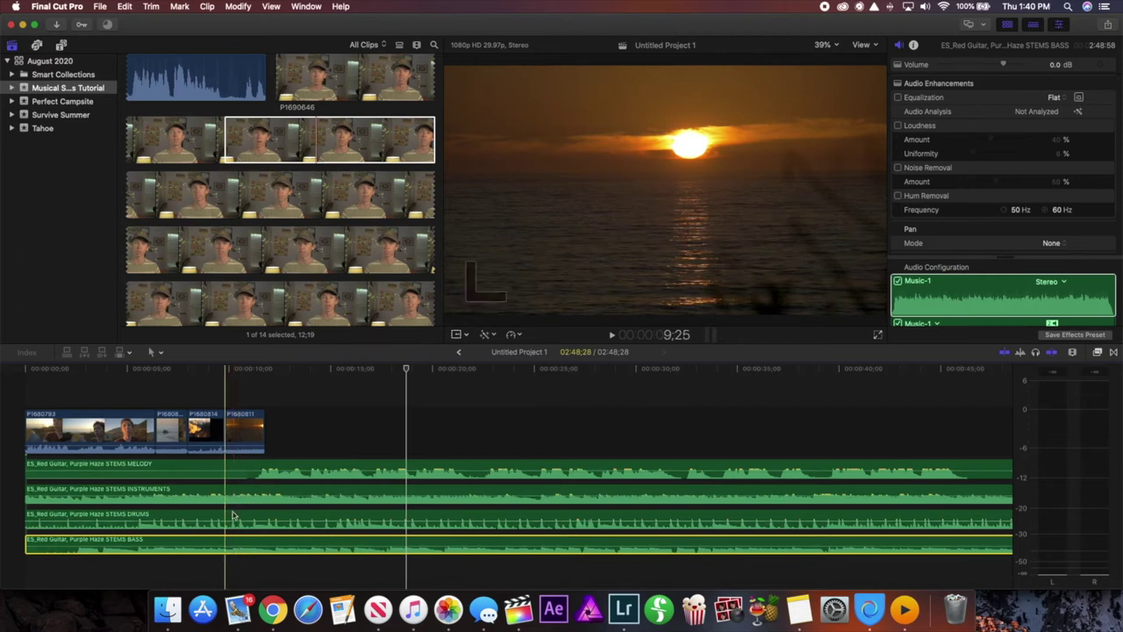
{"action": "left_click_drag", "start_coordinate": [234, 537], "coordinate": [233, 541]}
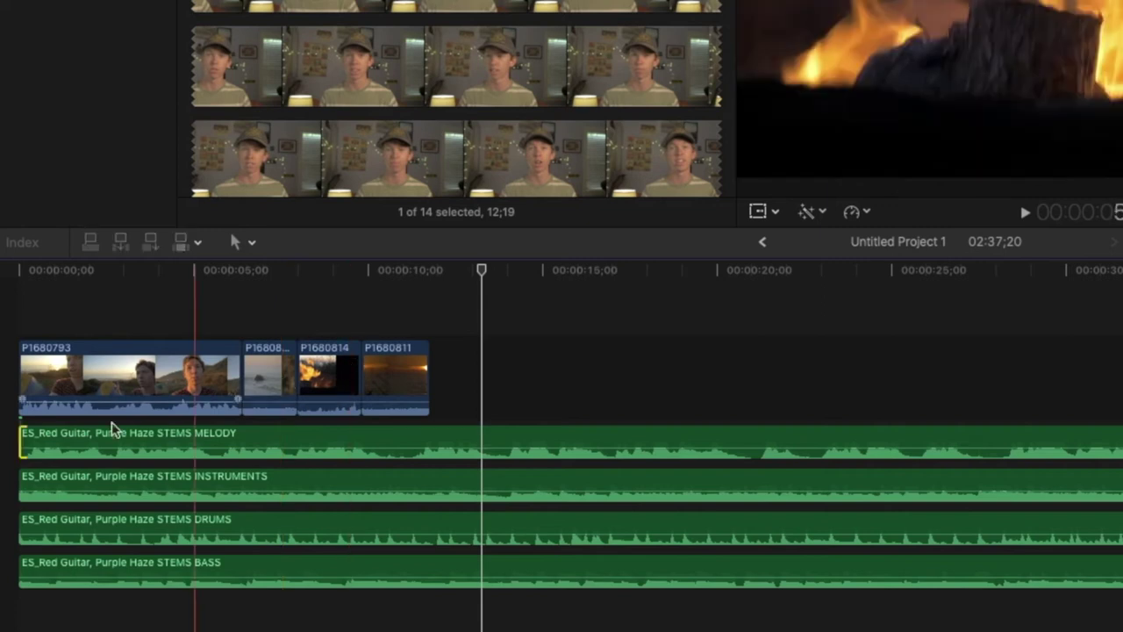
Trim MELODY's start later, lower the other three stems to about -8.7 dB, and preview
{"action": "left_click_drag", "start_coordinate": [23, 437], "coordinate": [237, 427]}
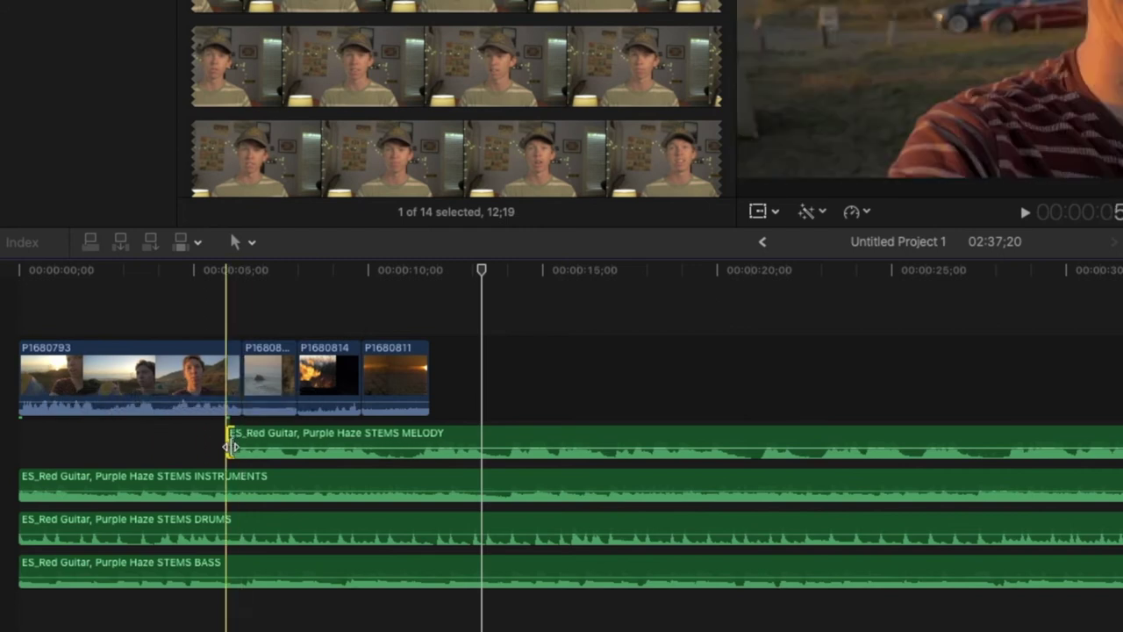
{"action": "left_click_drag", "start_coordinate": [233, 447], "coordinate": [326, 438]}
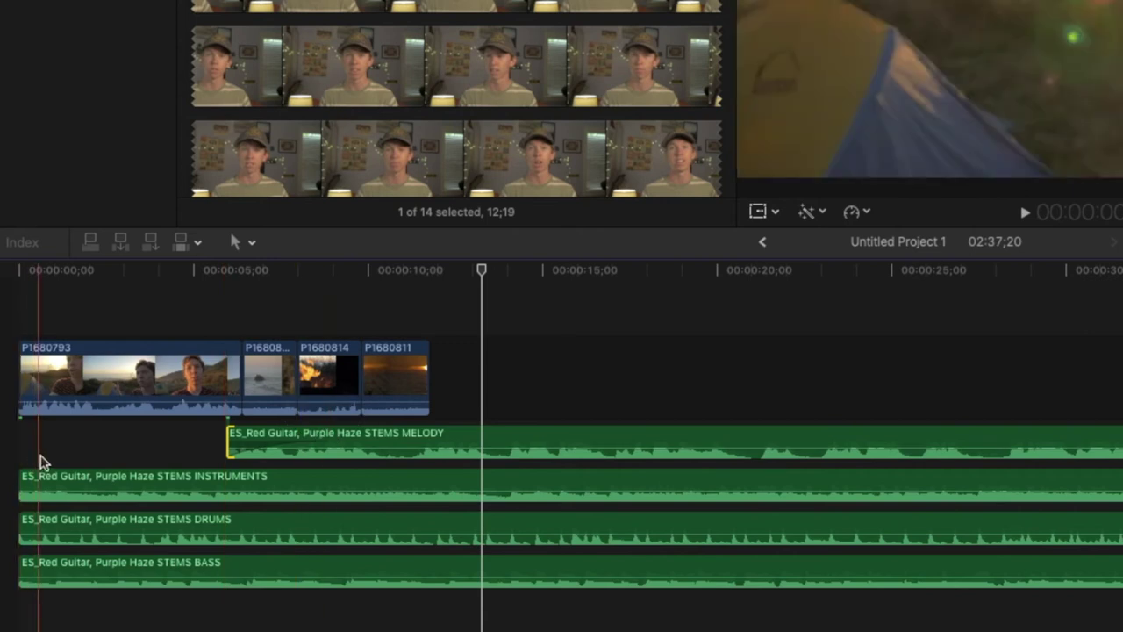
{"action": "left_click_drag", "start_coordinate": [74, 507], "coordinate": [70, 459]}
{"action": "left_click_drag", "start_coordinate": [75, 526], "coordinate": [77, 540]}
{"action": "key", "text": "space"}
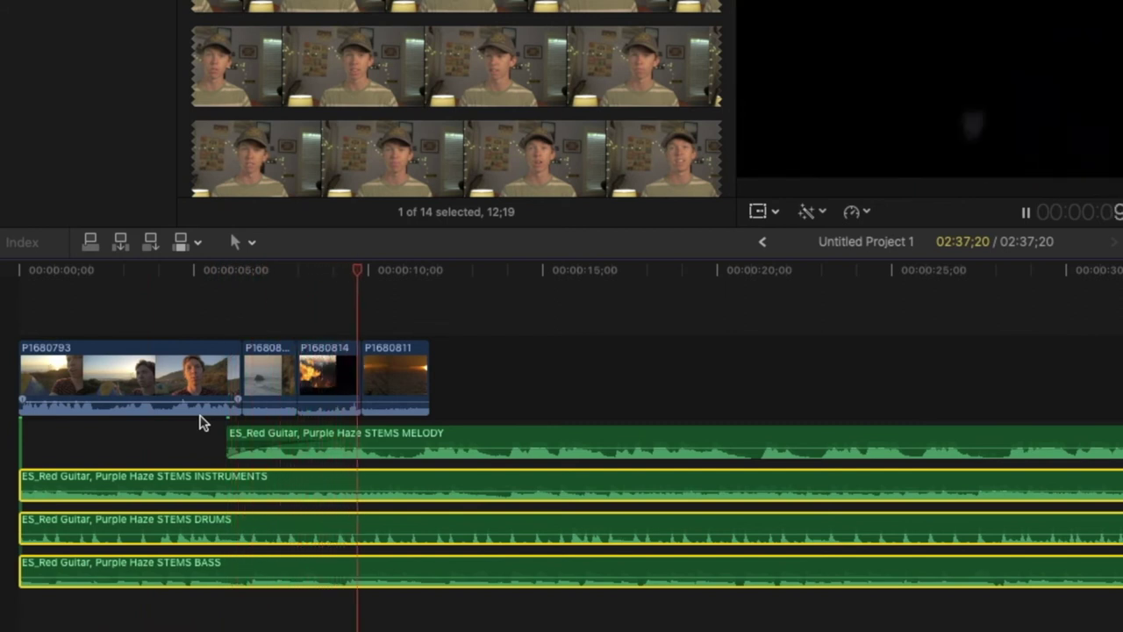
{"action": "key", "text": "space"}
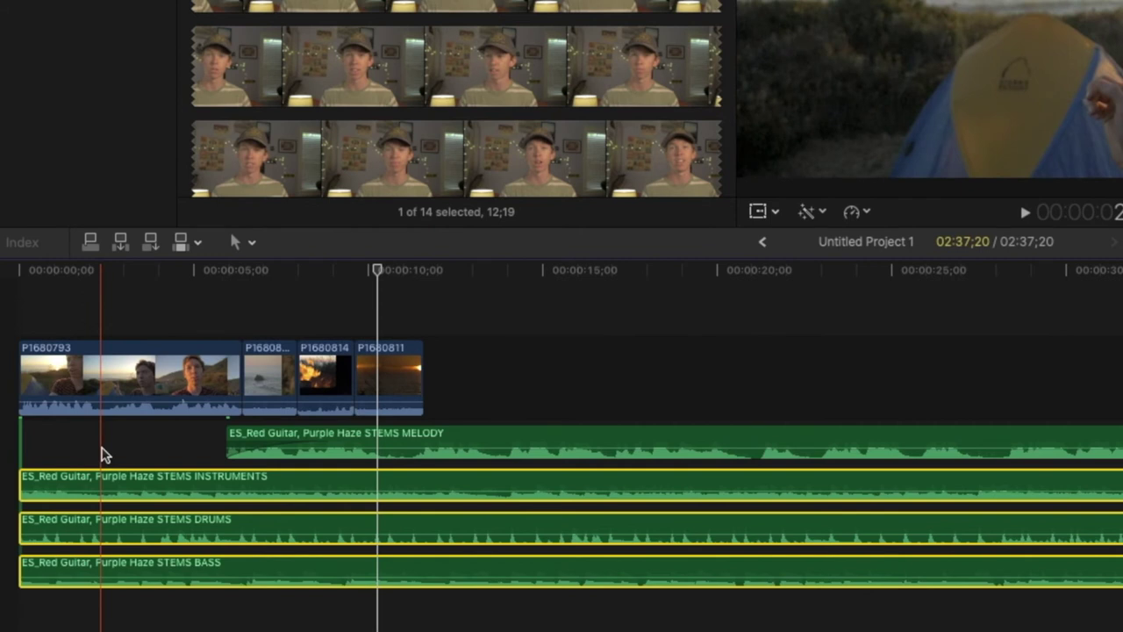
Set the selected INSTRUMENTS, DRUMS and BASS stems' volume to -15 dB in the inspector
{"action": "left_click", "coordinate": [102, 454]}
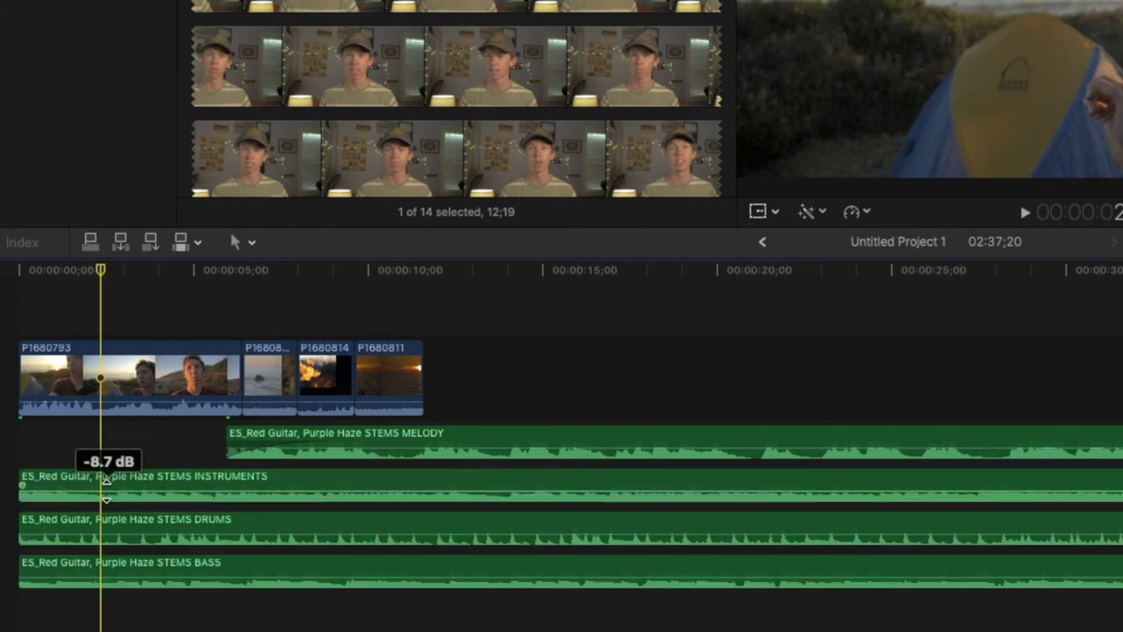
{"action": "left_click_drag", "start_coordinate": [105, 481], "coordinate": [107, 477]}
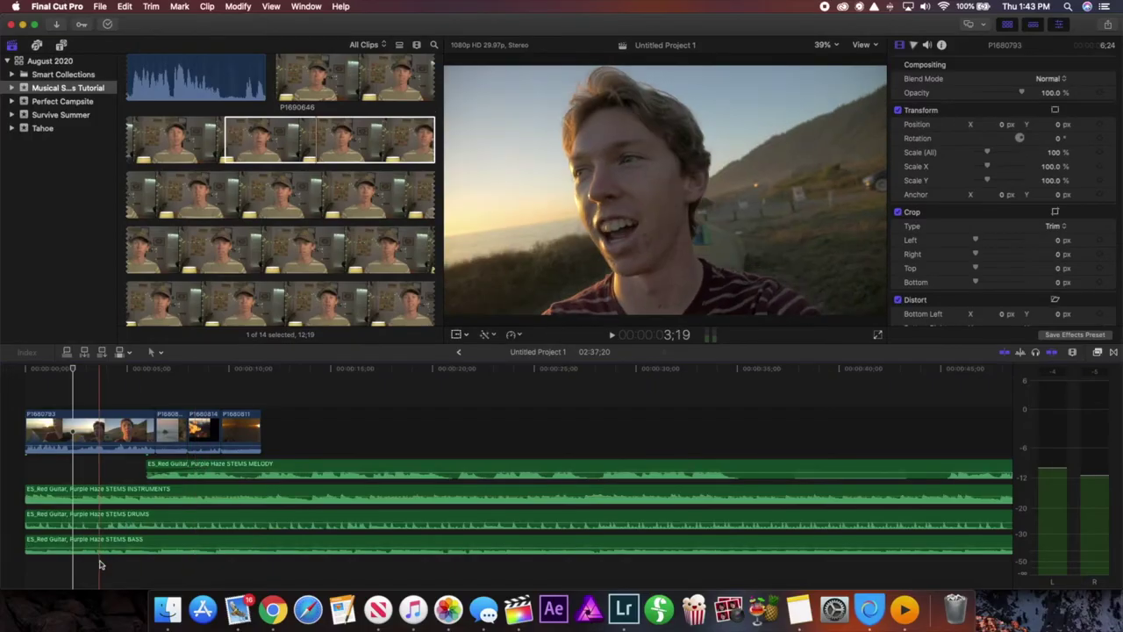
{"action": "left_click_drag", "start_coordinate": [154, 603], "coordinate": [116, 442]}
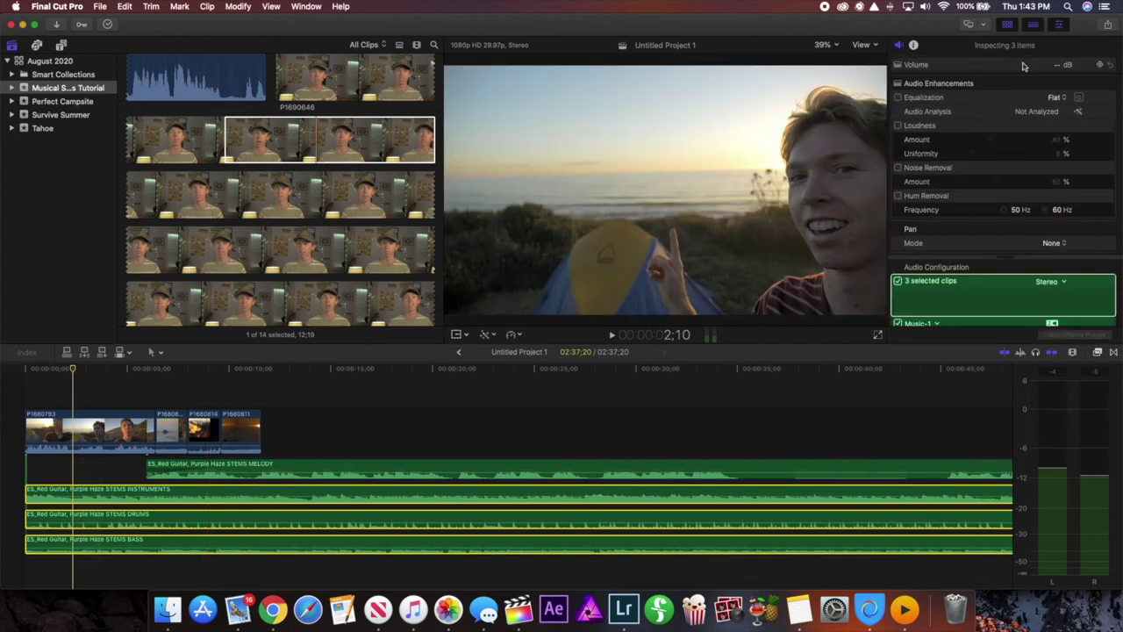
{"action": "left_click", "coordinate": [1049, 69]}
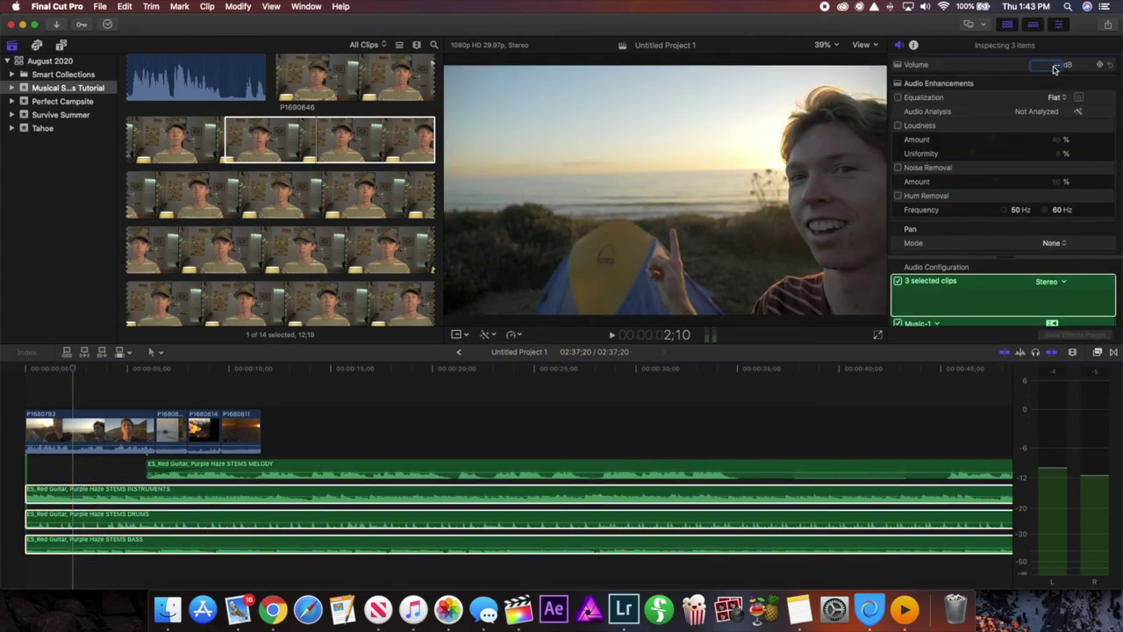
{"action": "type", "text": "-15"}
{"action": "key", "text": "Return"}
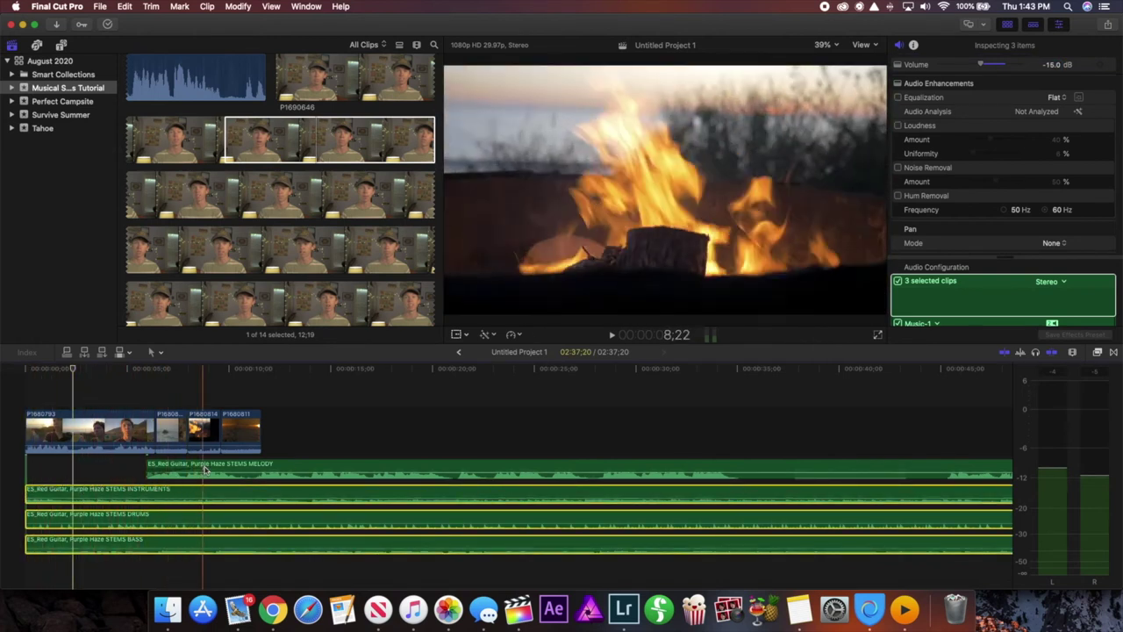
{"action": "mouse_move", "coordinate": [202, 467]}
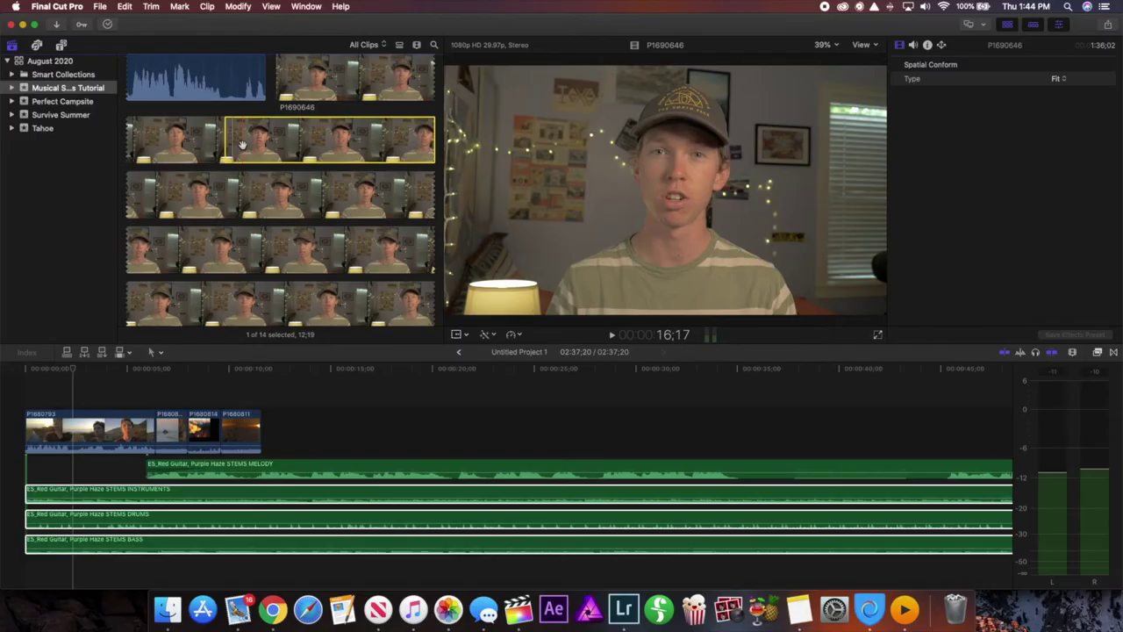
Append talking-head clip P1690646 after P1680811 in the primary storyline
{"action": "left_click_drag", "start_coordinate": [317, 446], "coordinate": [261, 429]}
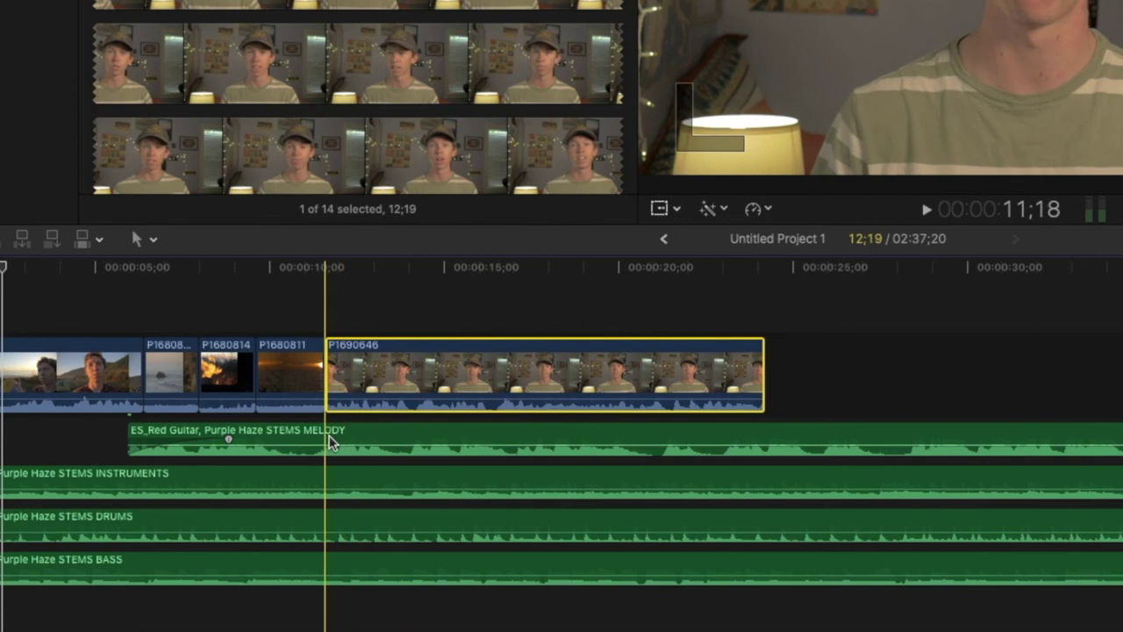
Blade MELODY at P1690646's start, delete the piece after the cut, and adjust the remaining end
{"action": "key", "text": "super+b"}
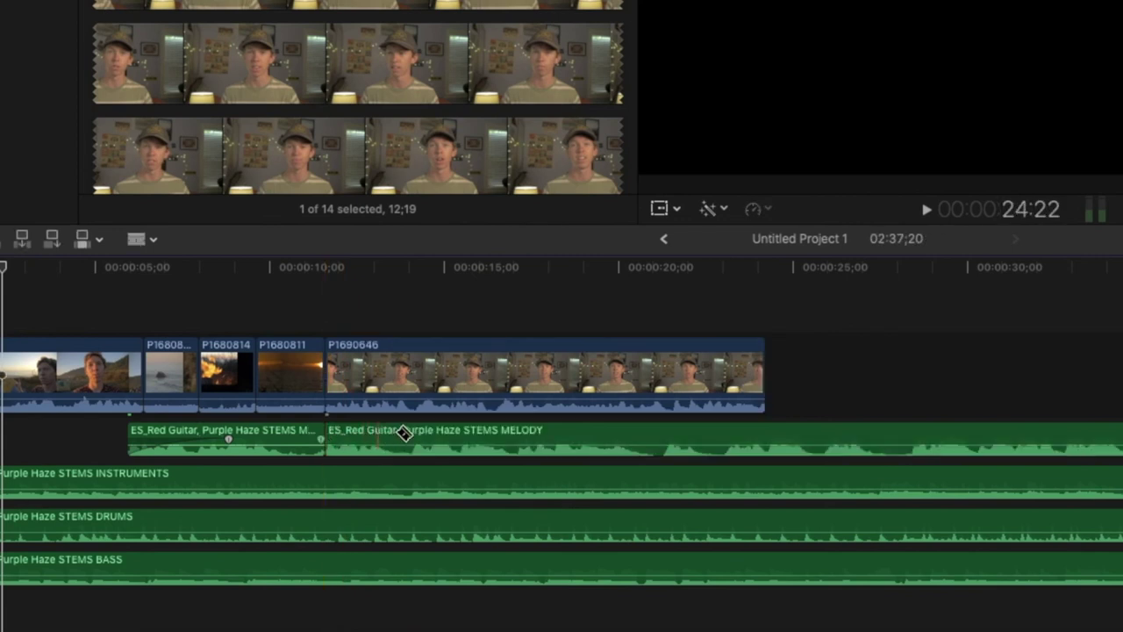
{"action": "left_click", "coordinate": [397, 438]}
{"action": "key", "text": "Delete"}
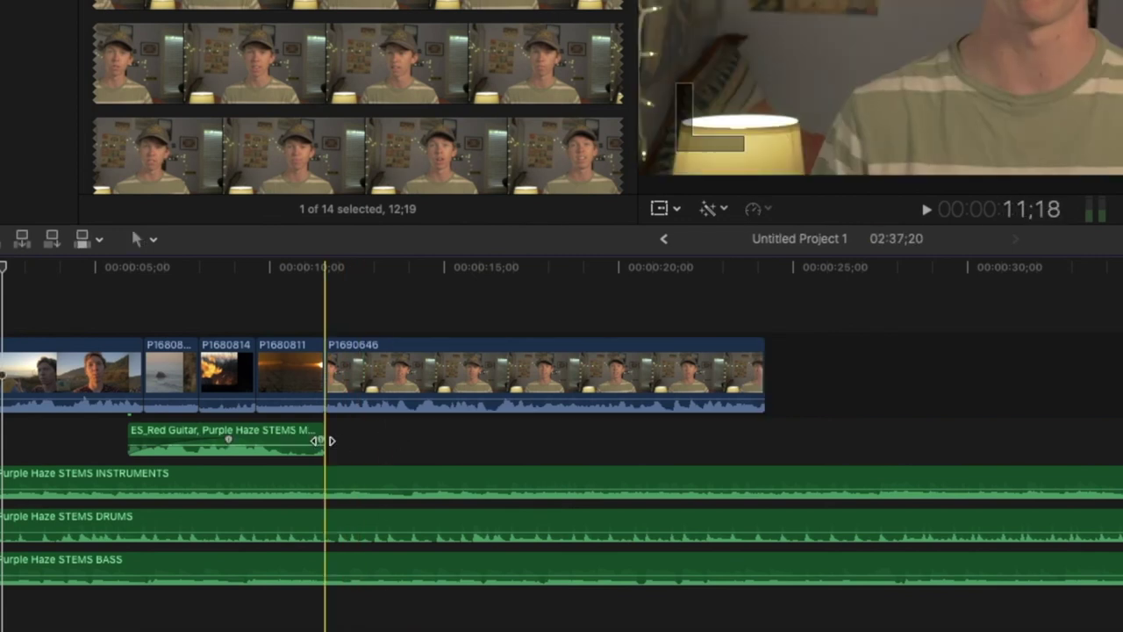
{"action": "left_click_drag", "start_coordinate": [321, 440], "coordinate": [275, 441]}
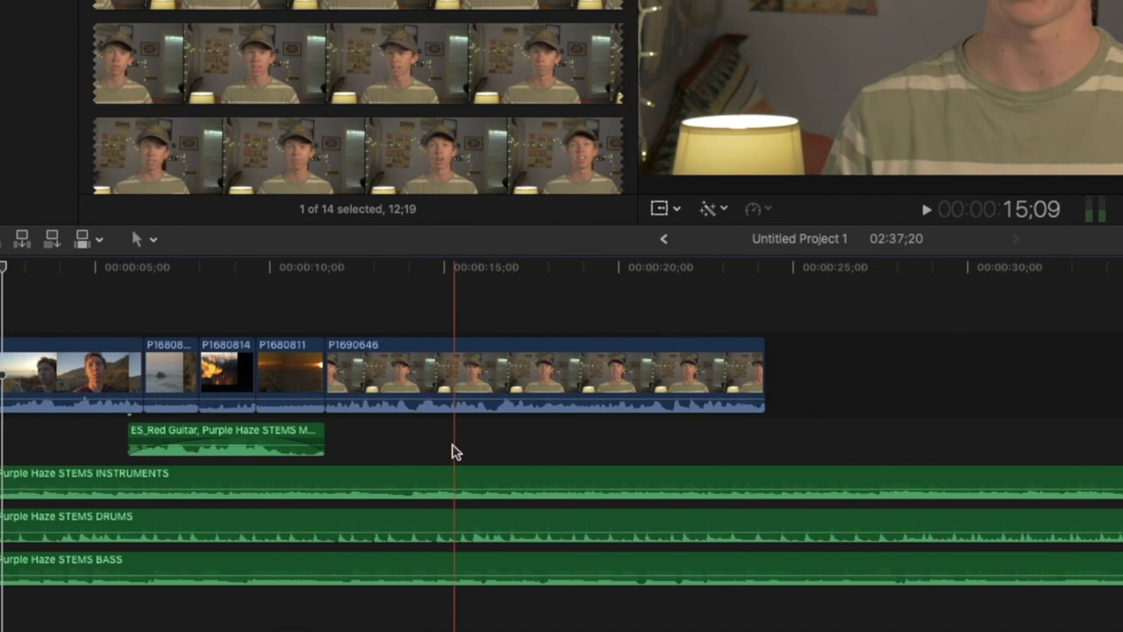
{"action": "left_click_drag", "start_coordinate": [455, 452], "coordinate": [451, 588]}
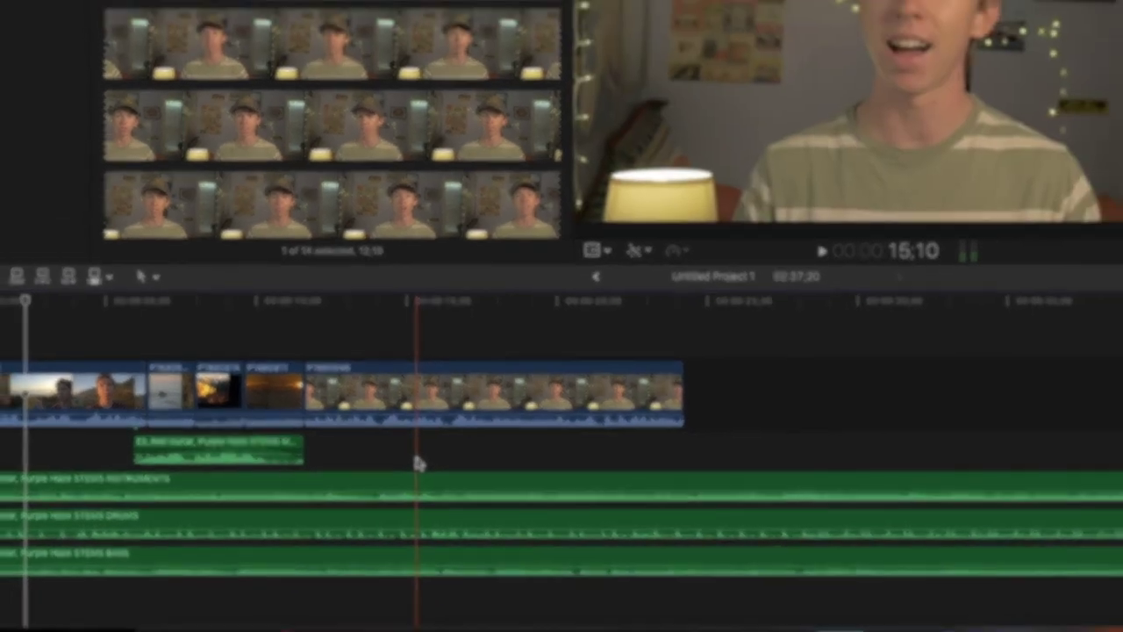